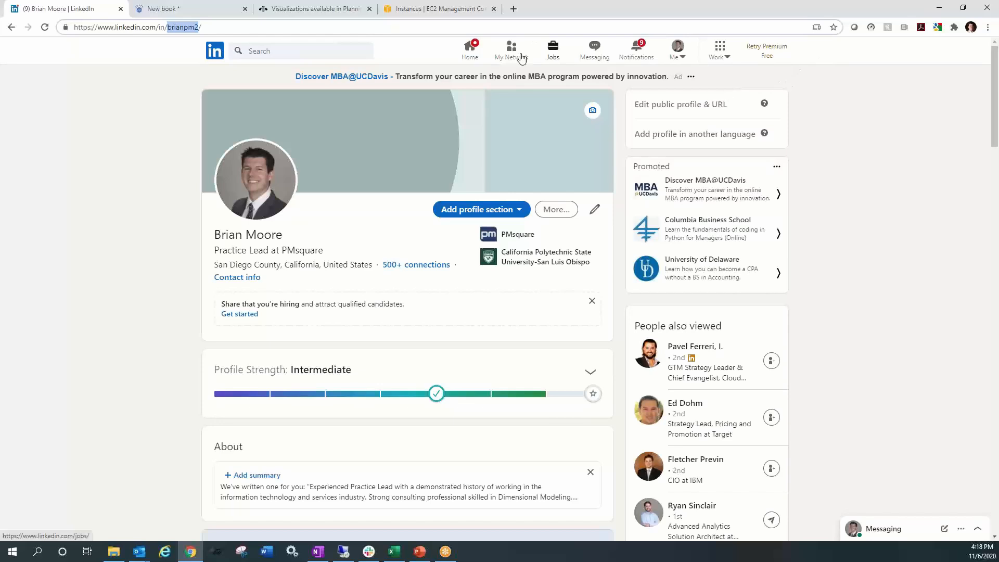
# - Switch to the new Planning Analytics Workspace book and check the product version in its About information
pyautogui.click(428, 28)
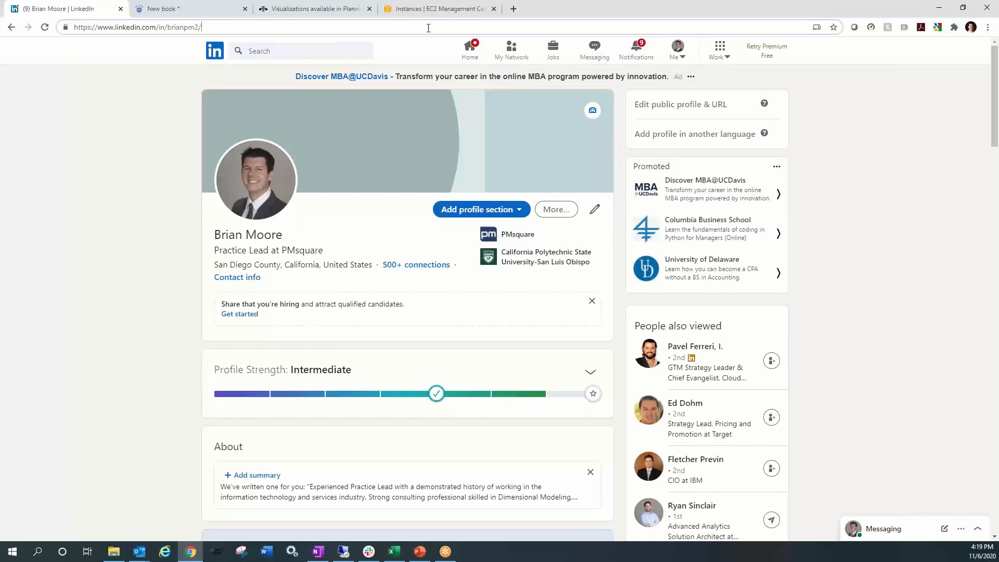
pyautogui.click(217, 11)
pyautogui.click(952, 49)
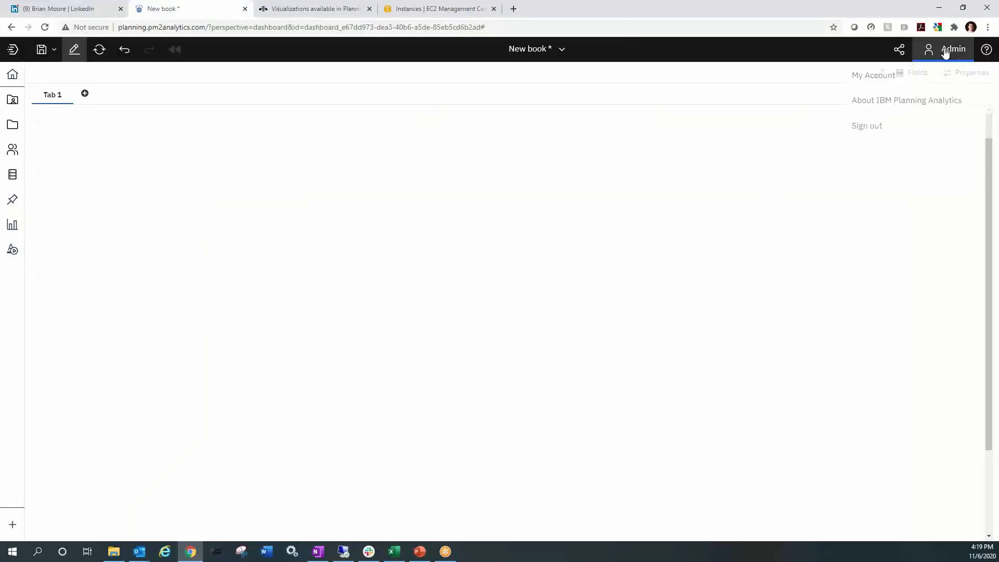
pyautogui.click(896, 104)
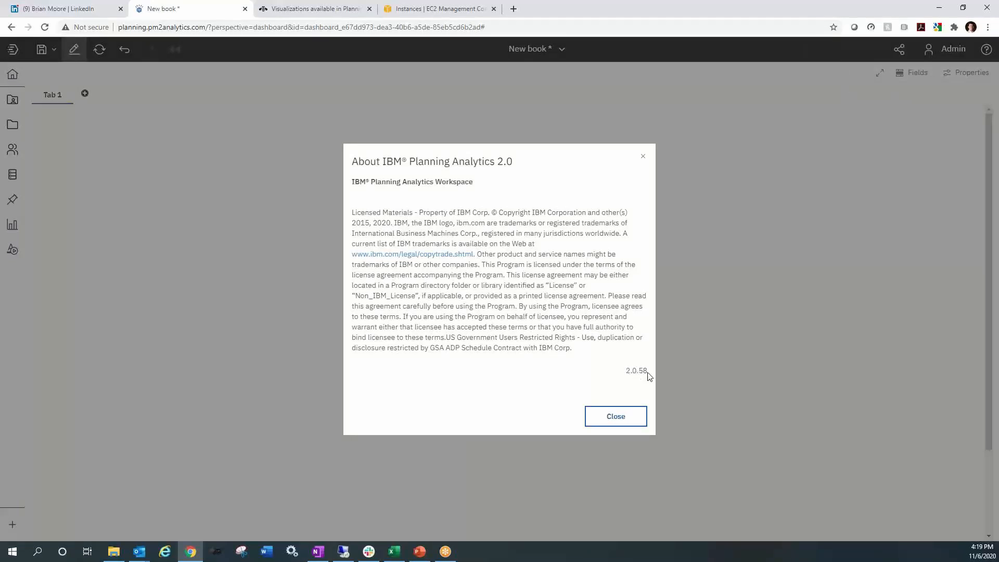
pyautogui.click(621, 414)
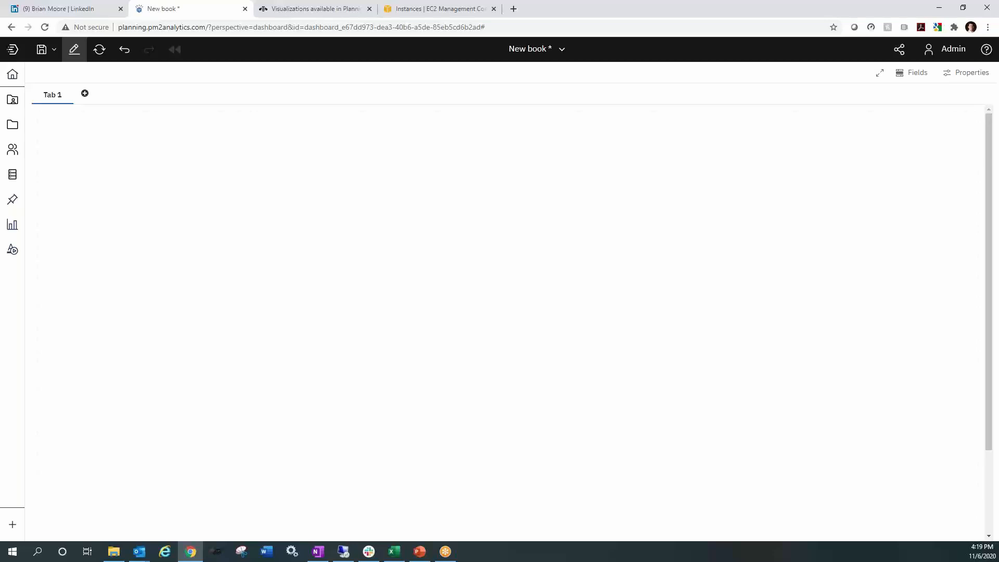
# - Switch to PowerPoint and present the current slide with the Emerging Market Private Equity Investments chart, ending the slide show when done
pyautogui.hotkey('alt', 'Tab')
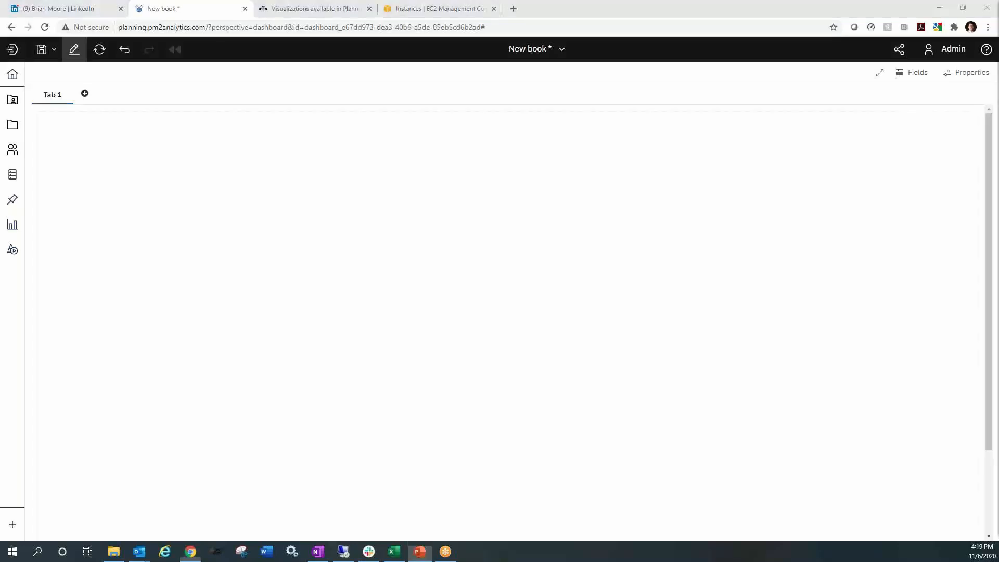
pyautogui.hotkey('shift', 'F5')
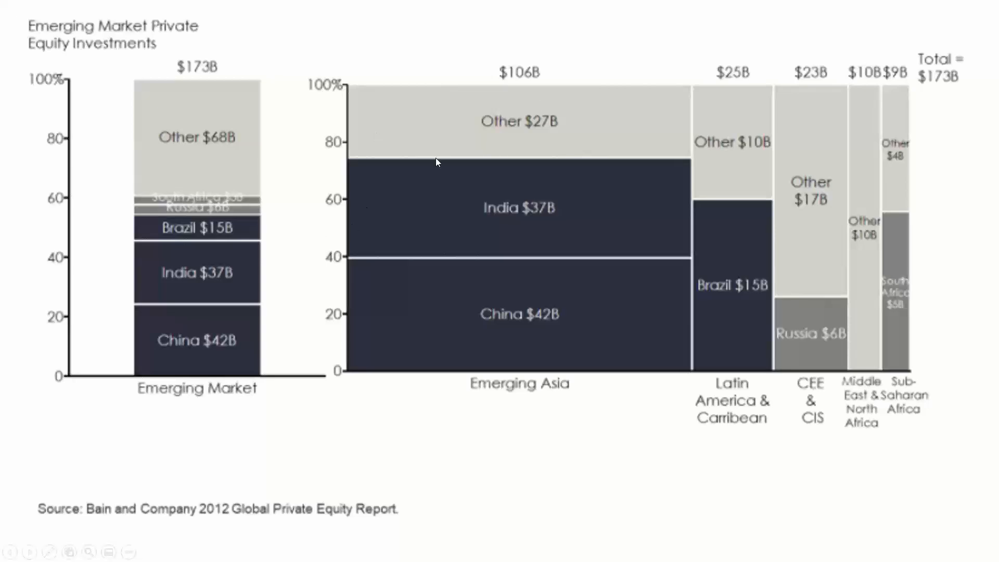
pyautogui.press('Escape')
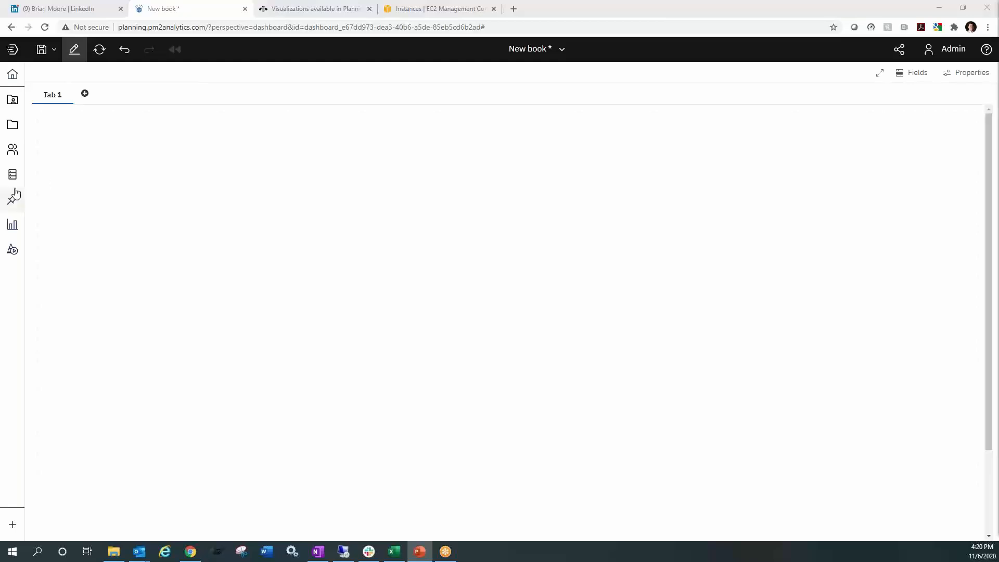
# - Add a Marimekko visualization to Tab 1 of the book and close the visualization gallery
pyautogui.click(14, 225)
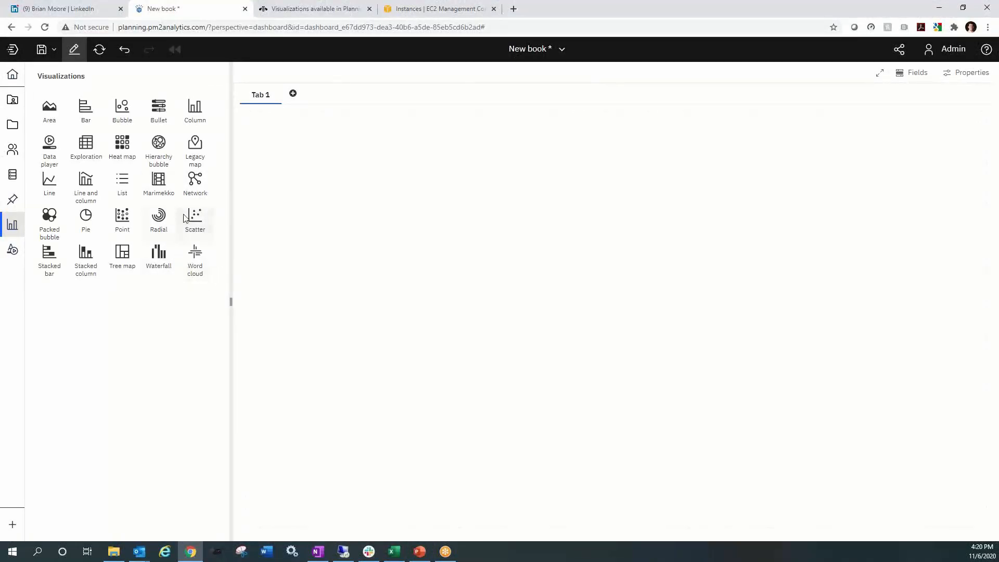
pyautogui.click(159, 182)
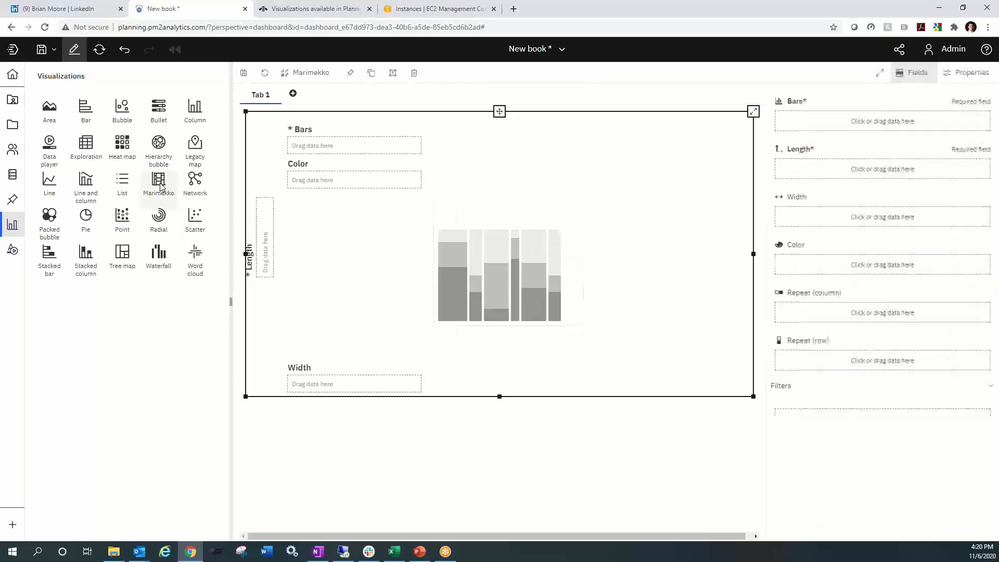
pyautogui.click(15, 225)
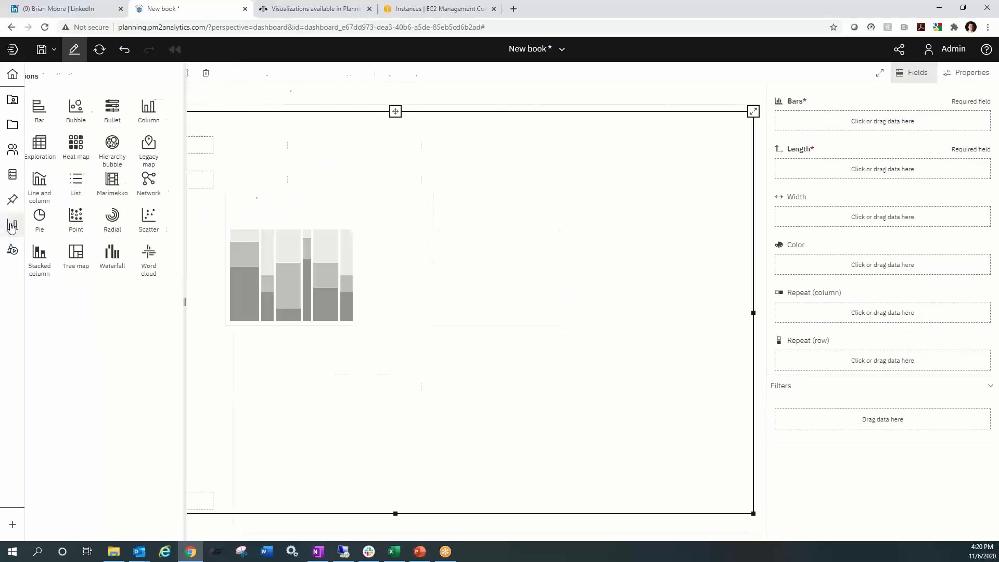
# - Assign the Prod Summary set of the Products hierarchy, from the Sales cube in BACon2020, to the chart's Bars
pyautogui.click(16, 175)
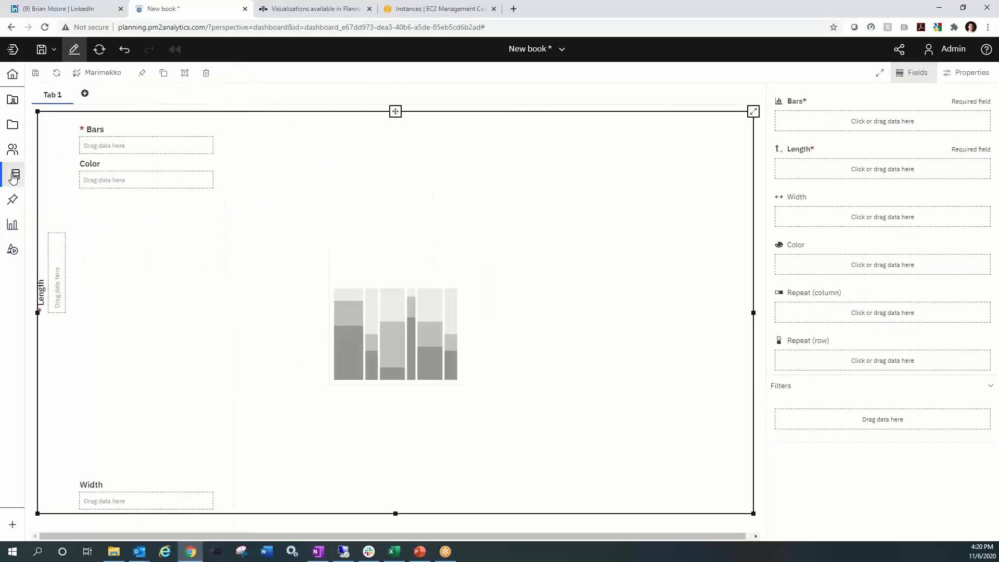
pyautogui.click(56, 114)
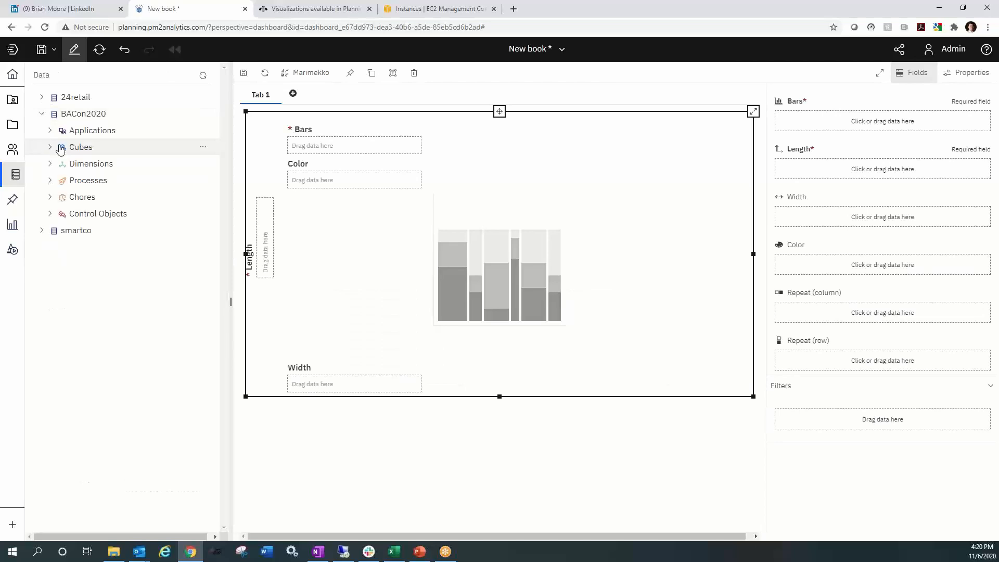
pyautogui.click(54, 147)
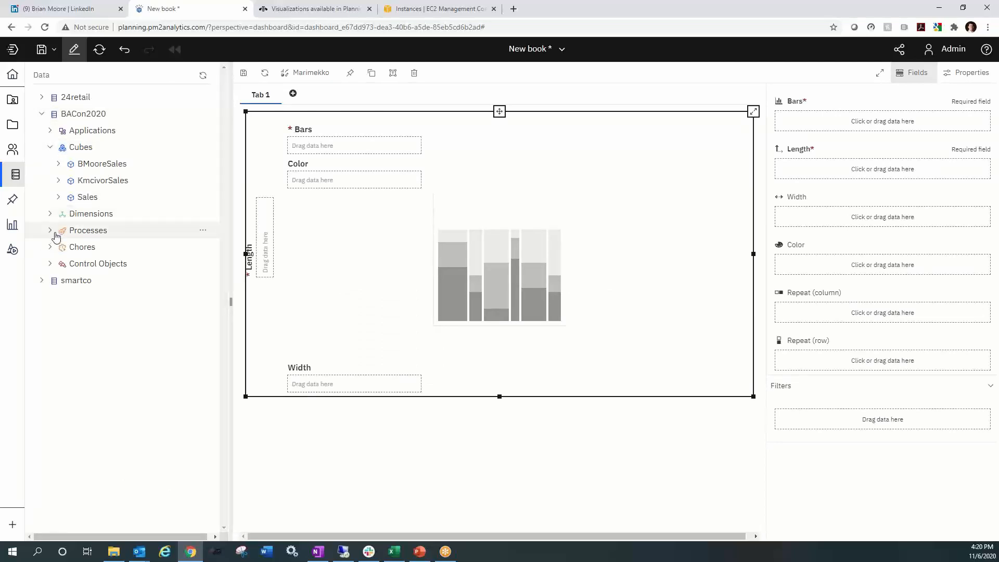
pyautogui.click(73, 199)
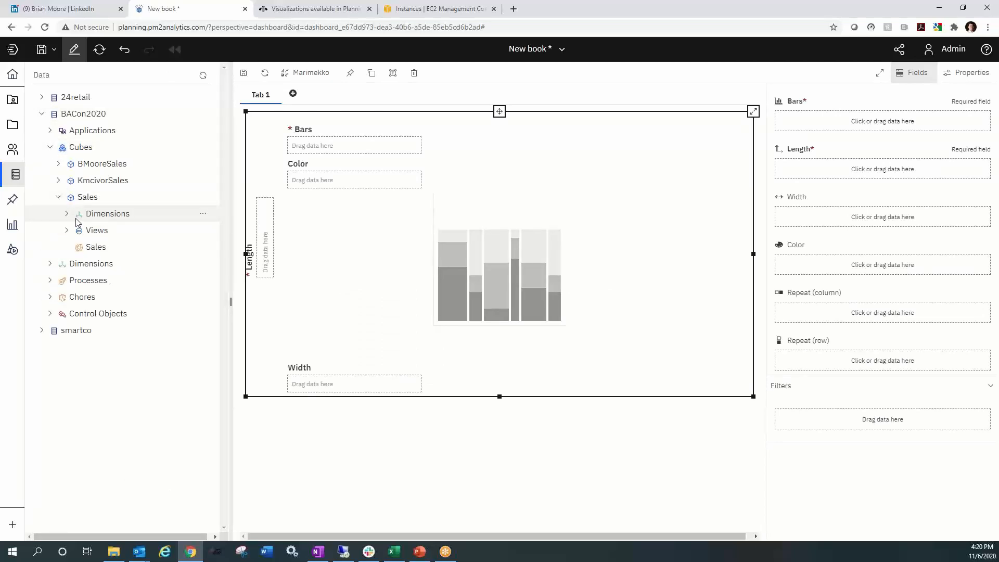
pyautogui.click(68, 213)
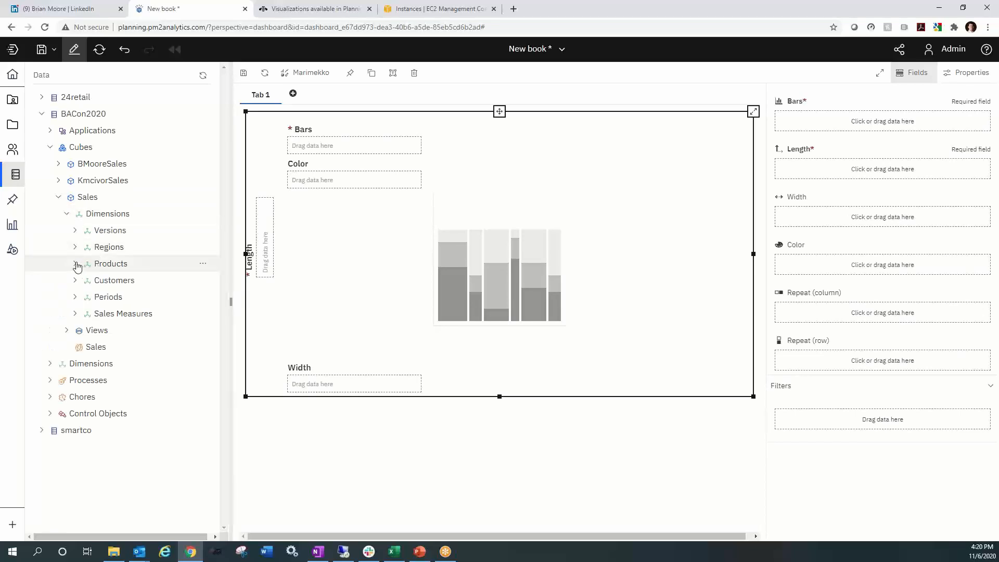
pyautogui.click(76, 264)
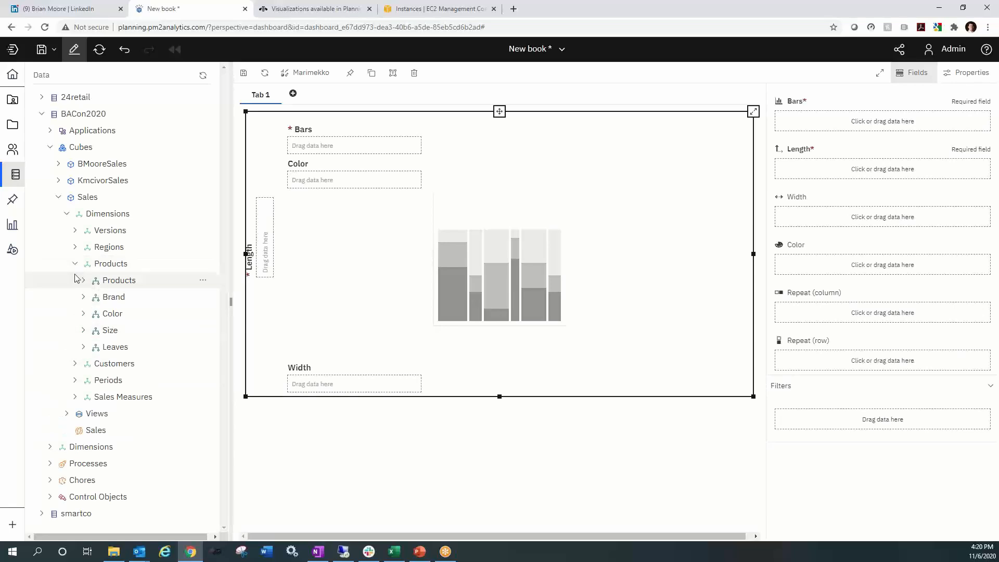
pyautogui.click(82, 281)
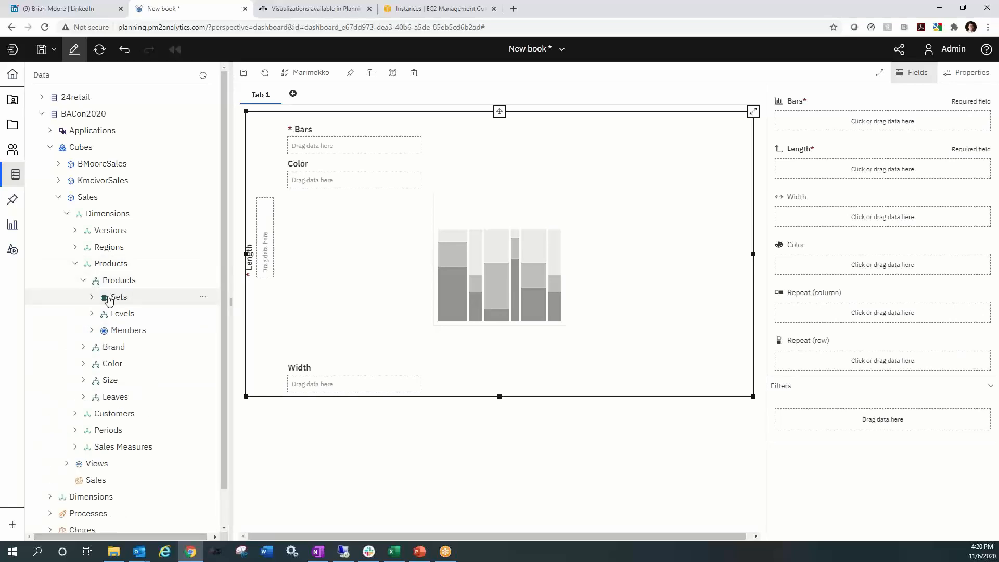
pyautogui.click(91, 297)
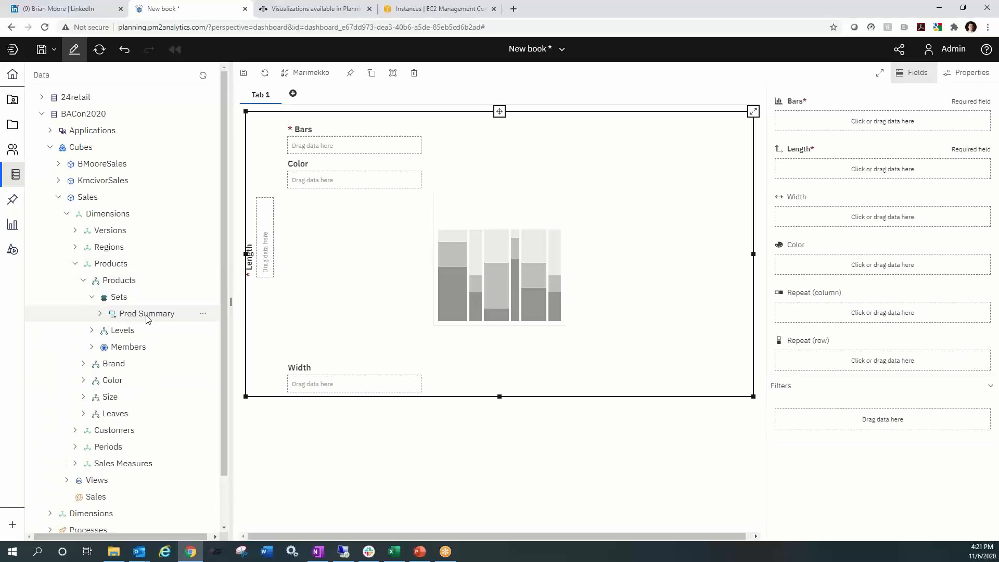
pyautogui.moveTo(148, 319); pyautogui.dragTo(341, 147)
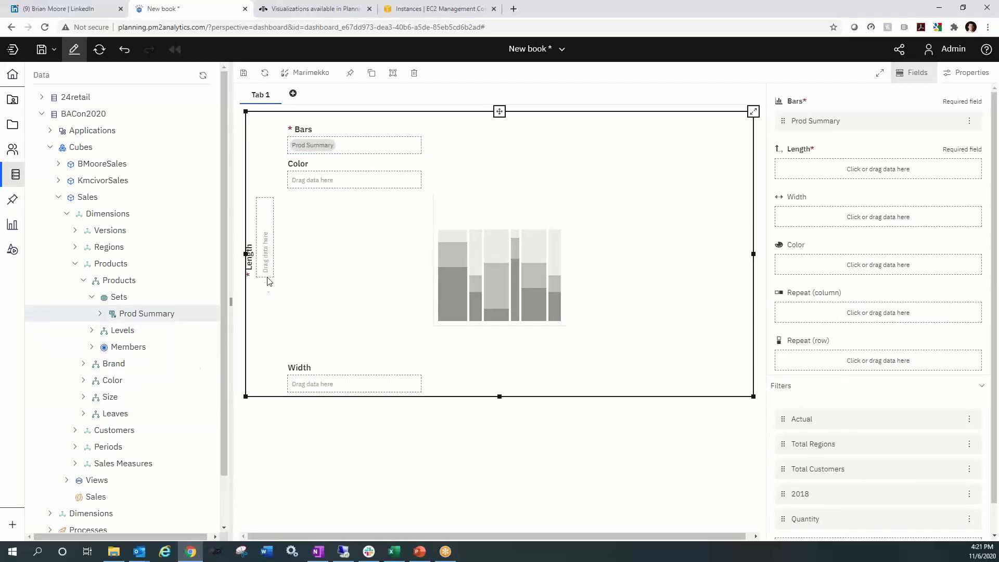
# - Assign the Quantity member of Sales Measures to the Marimekko chart's Length
pyautogui.scroll(-1, 151, 364)
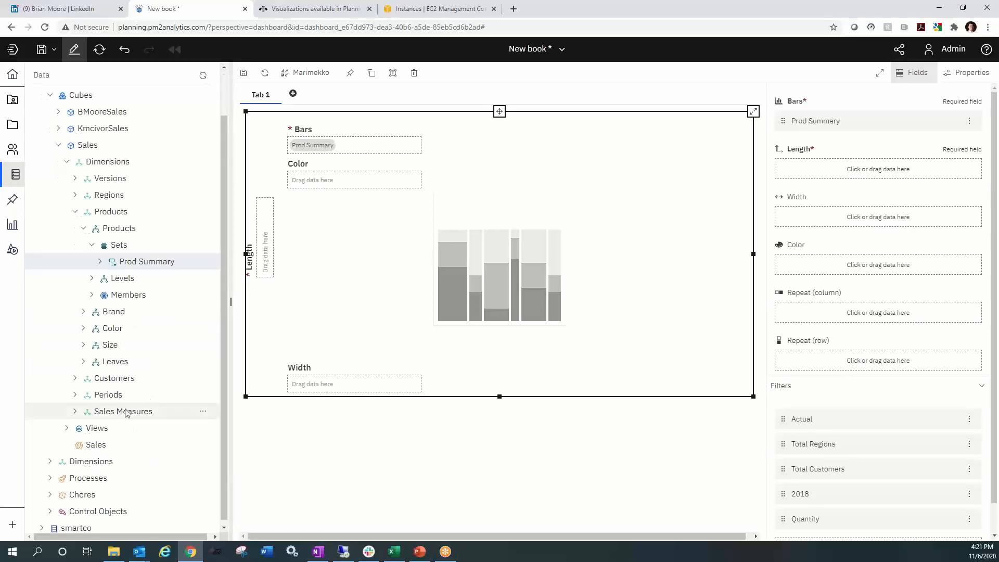
pyautogui.scroll(-1, 67, 480)
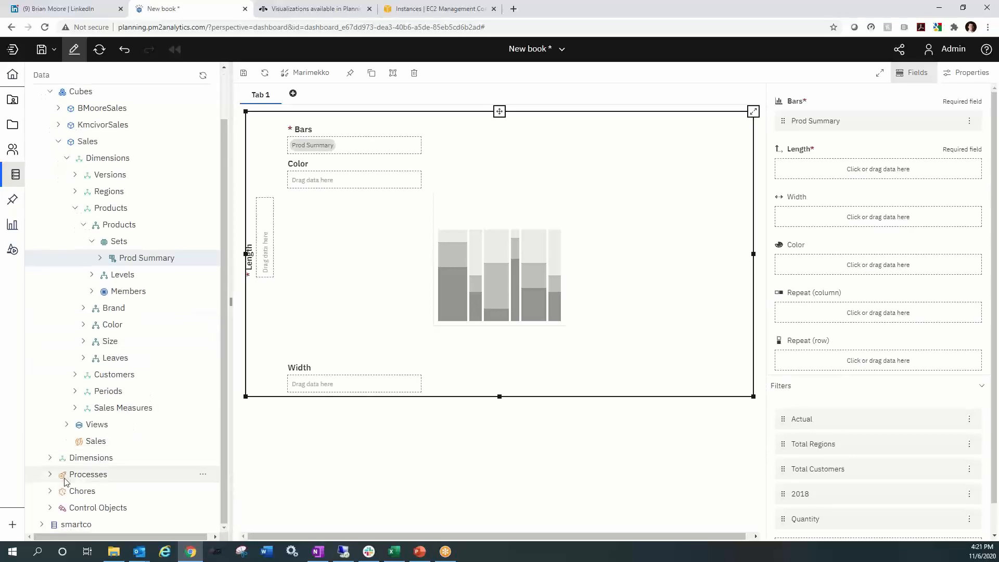
pyautogui.click(75, 407)
pyautogui.click(84, 424)
pyautogui.click(92, 474)
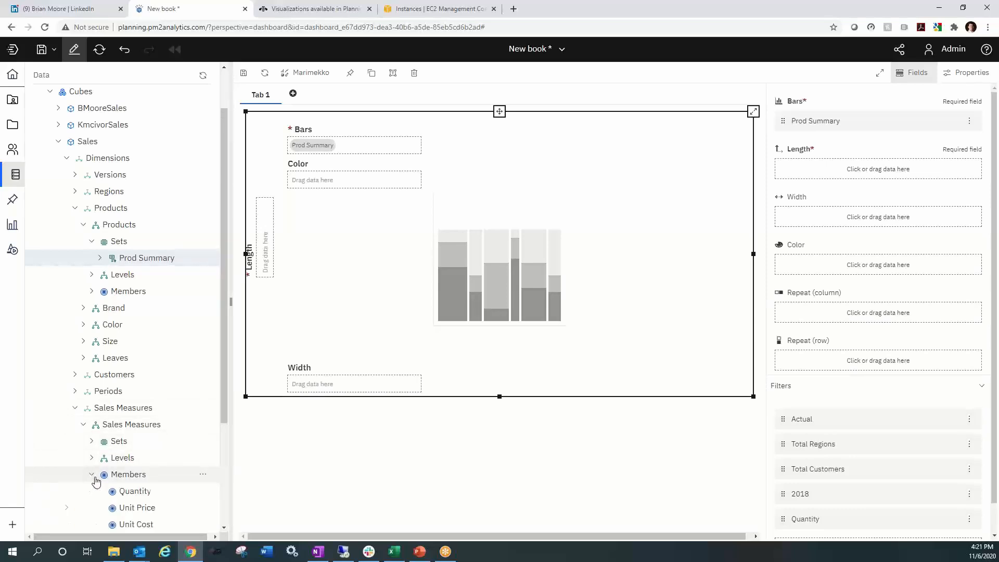
pyautogui.moveTo(136, 495); pyautogui.dragTo(265, 259)
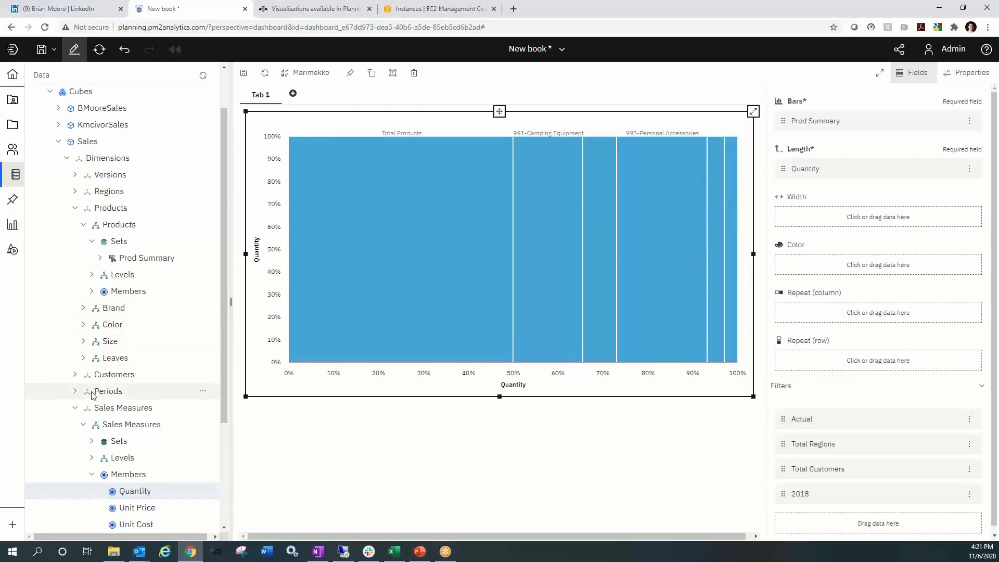
# - Assign the Regions Summary set of the Regions hierarchy to the chart's Color
pyautogui.click(75, 191)
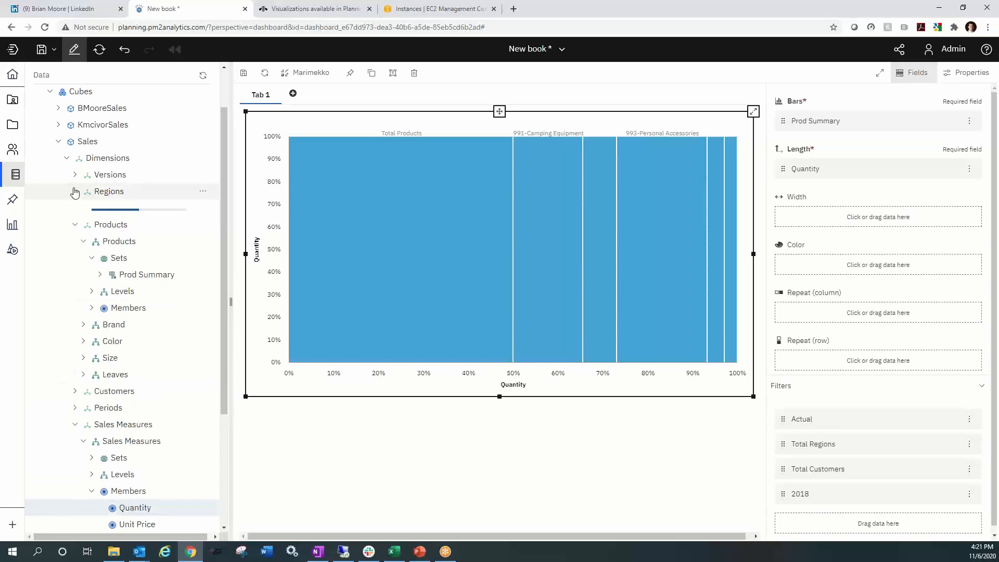
pyautogui.click(83, 207)
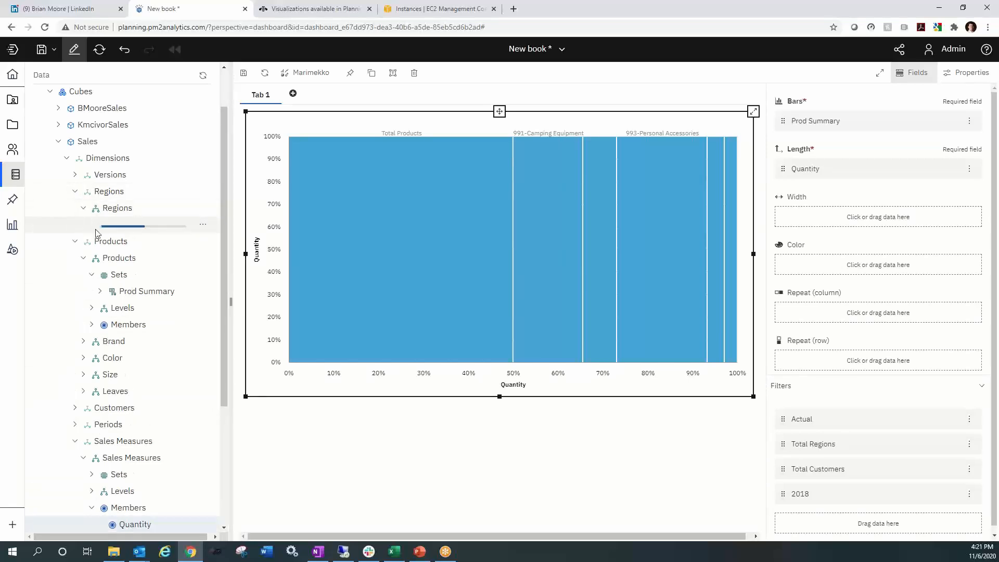
pyautogui.click(92, 224)
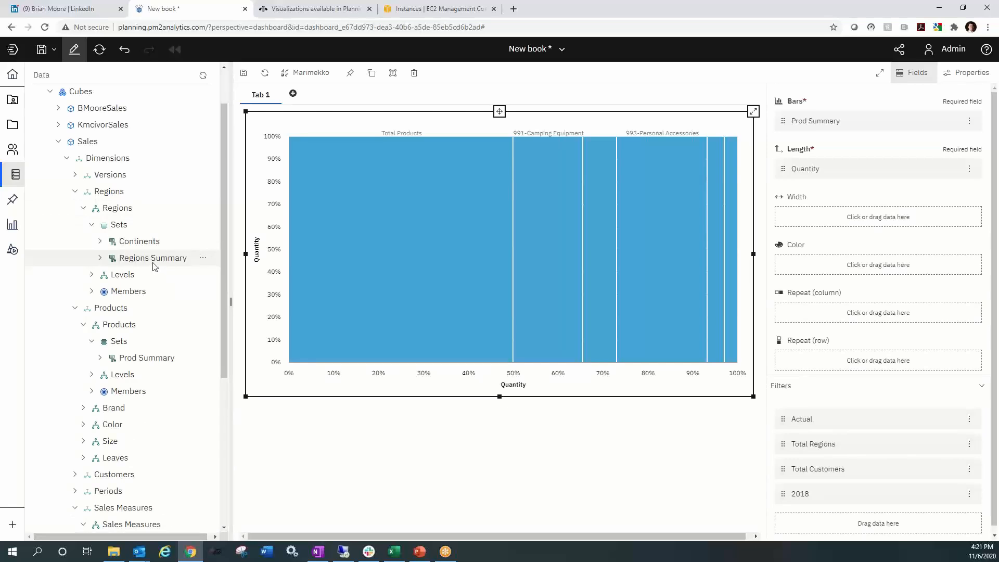
pyautogui.moveTo(752, 260); pyautogui.dragTo(840, 266)
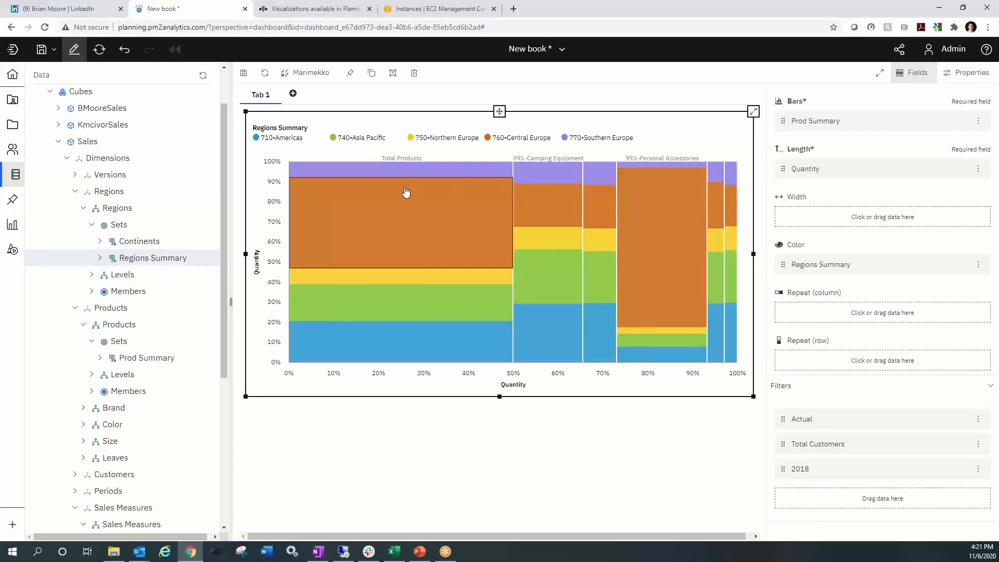
# - Exclude the Total Products bar from the Marimekko chart and collapse the data tree to enlarge the chart
pyautogui.moveTo(519, 220)
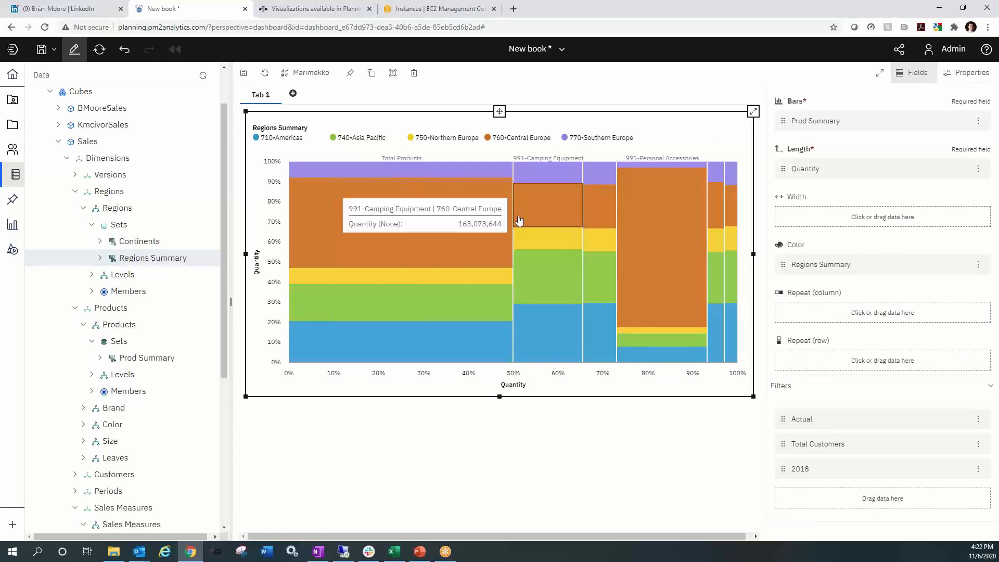
pyautogui.click(396, 163)
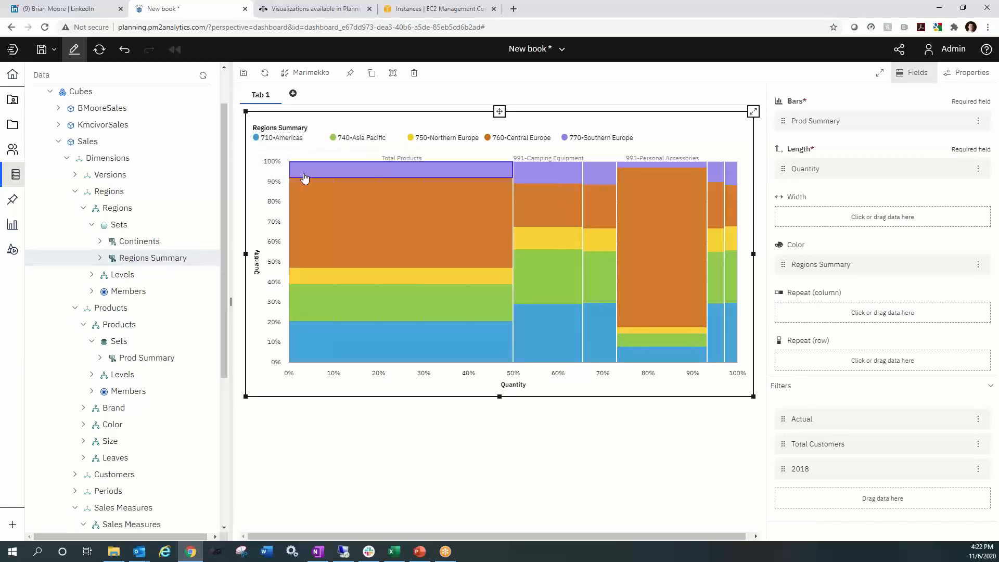
pyautogui.click(394, 169)
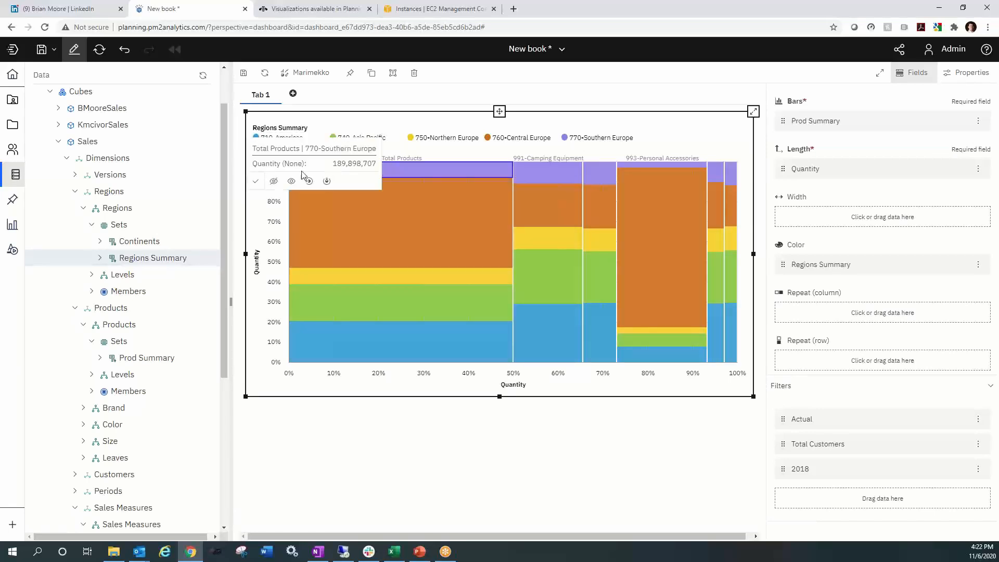
pyautogui.click(274, 181)
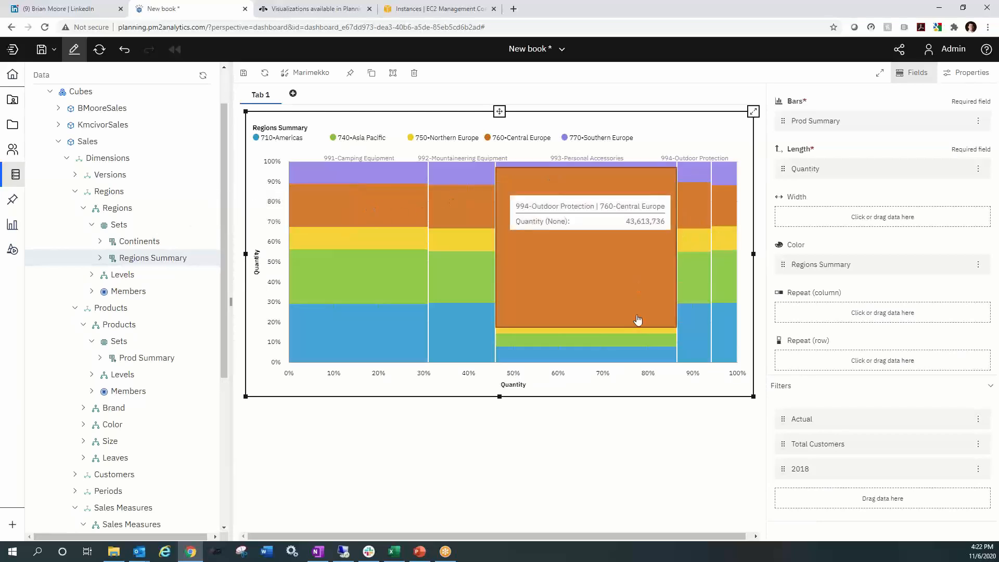
pyautogui.click(12, 175)
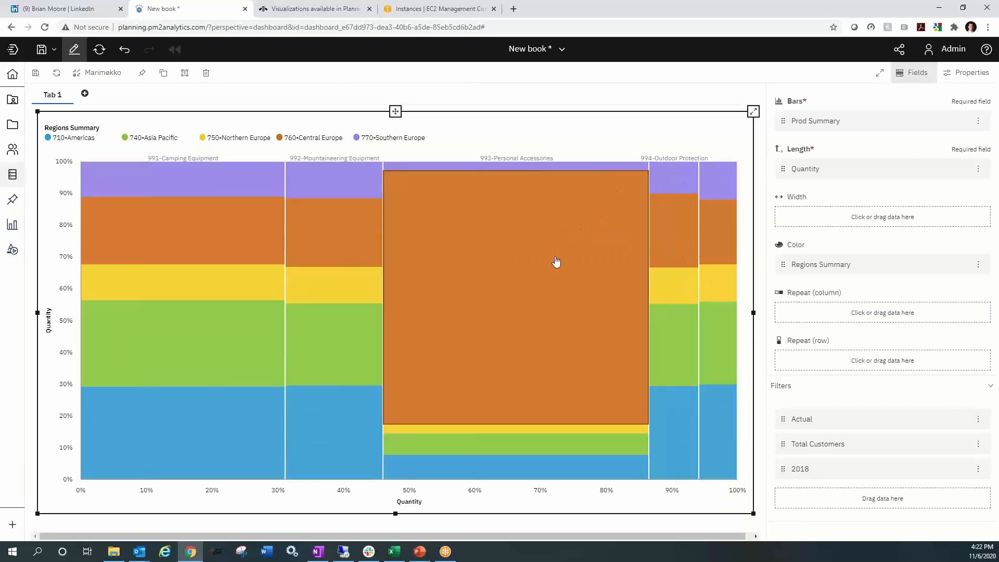
pyautogui.moveTo(509, 269)
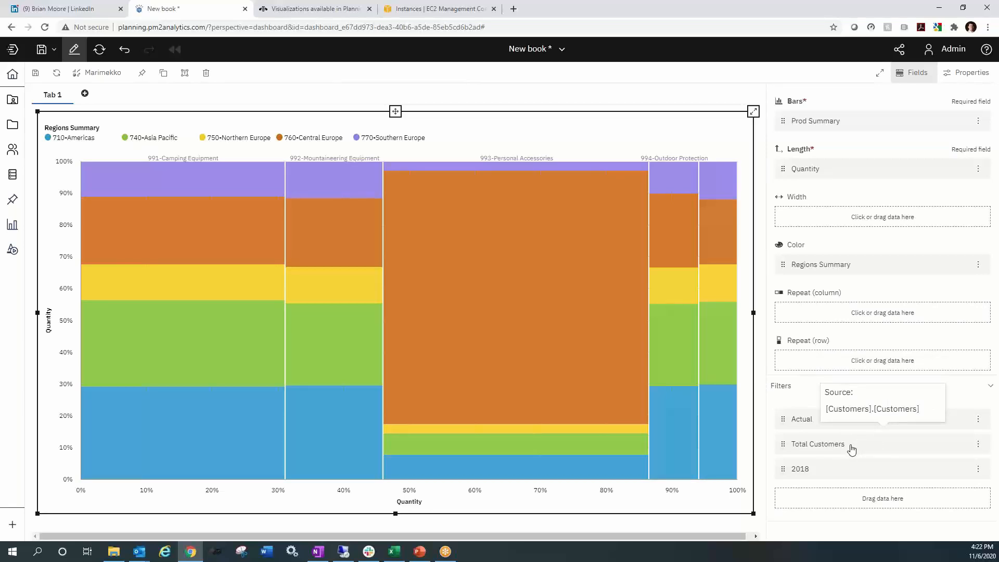
# - Repeat the Marimekko chart by row using the DeptSummary set of the Customers hierarchy, and dismiss the data point limit notification
pyautogui.moveTo(852, 449); pyautogui.dragTo(849, 362)
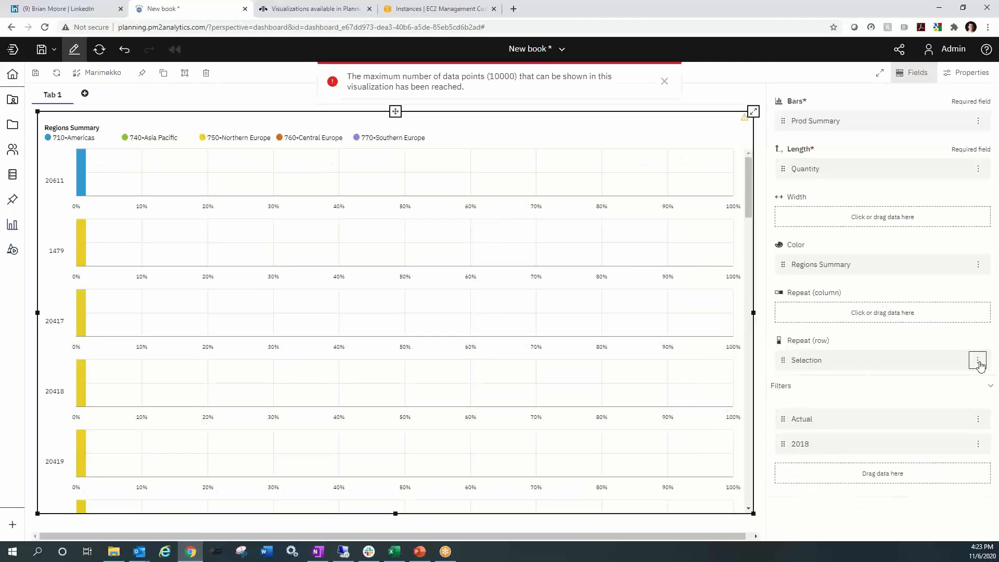
pyautogui.click(977, 361)
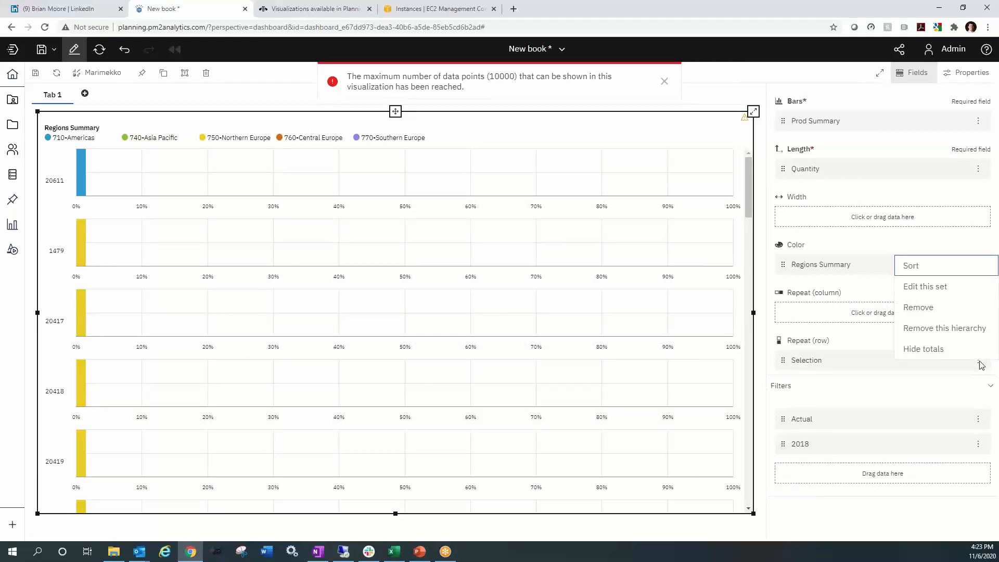
pyautogui.click(939, 289)
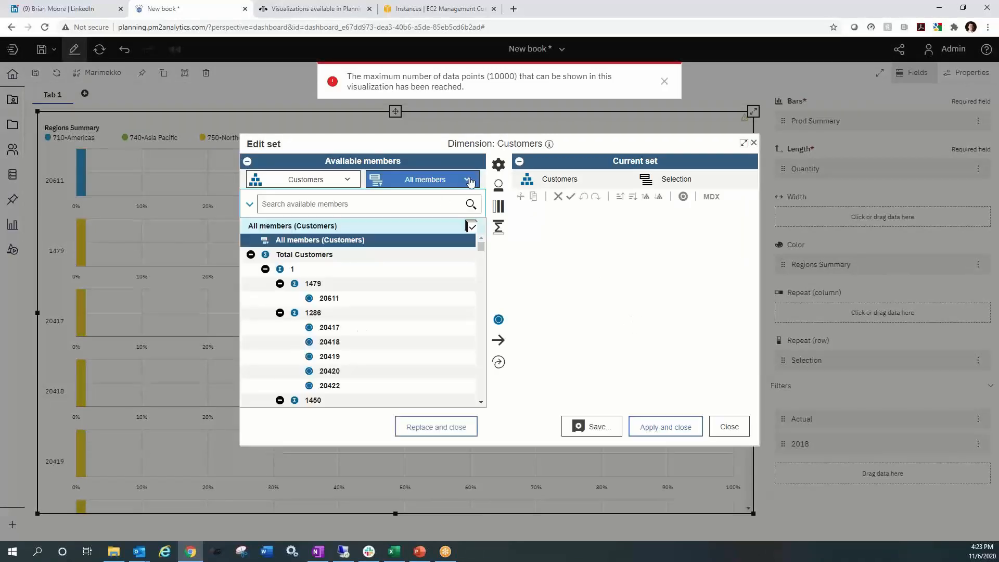
pyautogui.click(466, 180)
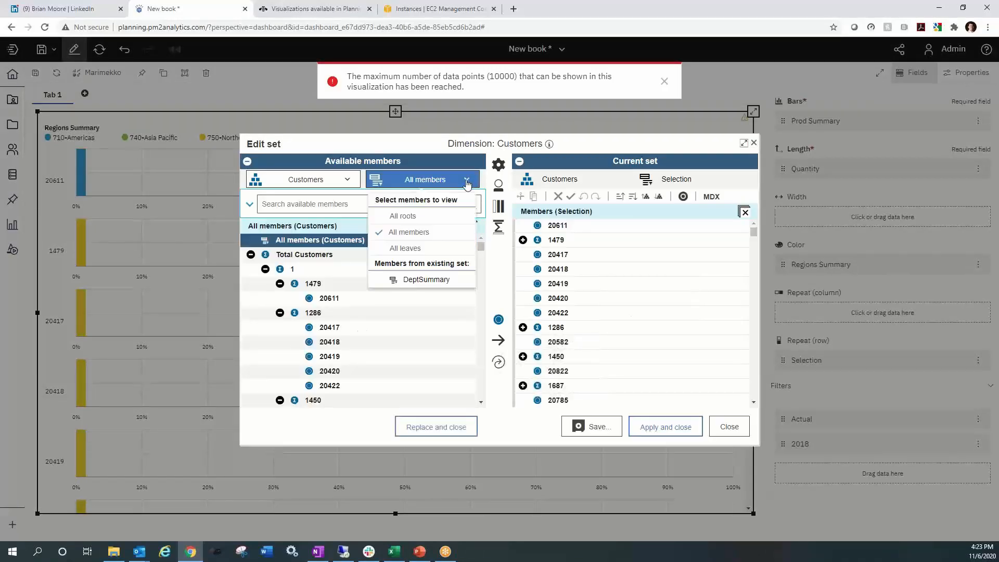
pyautogui.click(439, 285)
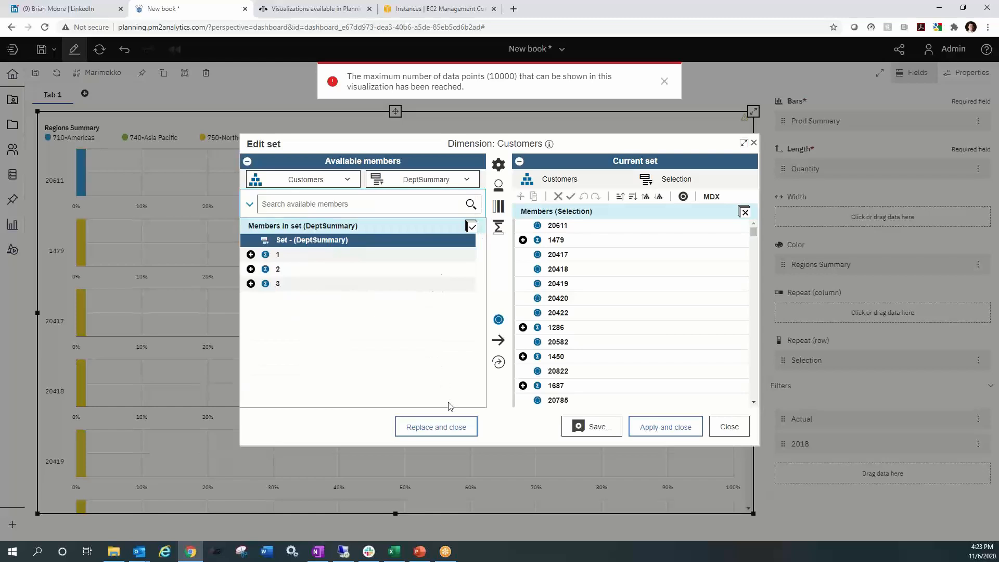
pyautogui.click(440, 424)
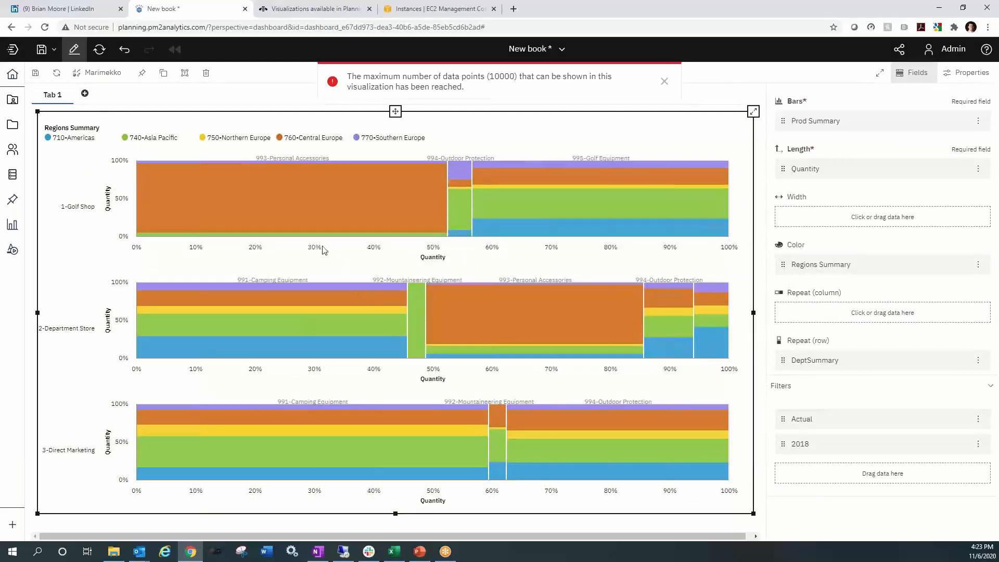
pyautogui.click(665, 82)
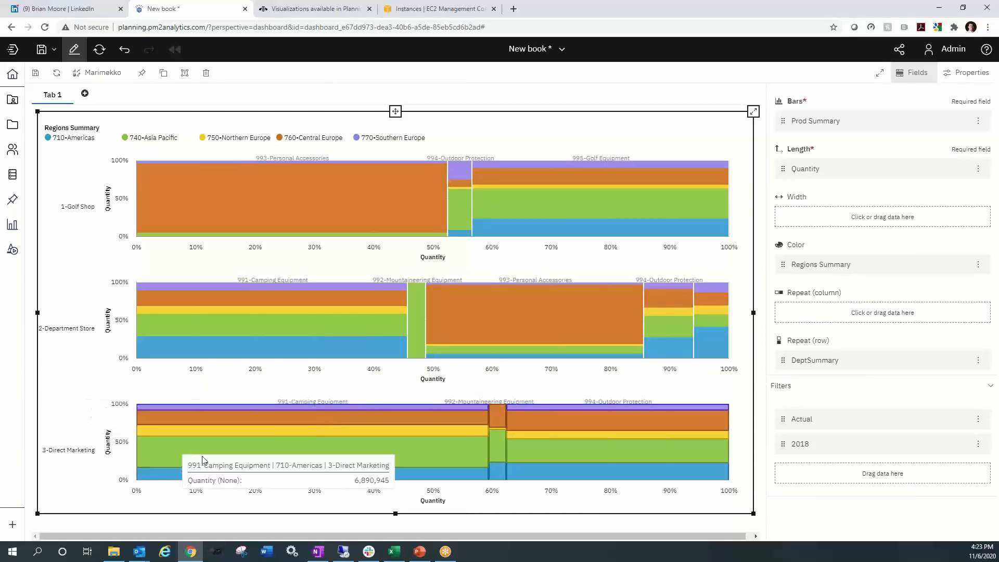
# - View the repeated Marimekko chart in full screen with the field settings hidden, and return to the book
pyautogui.click(920, 74)
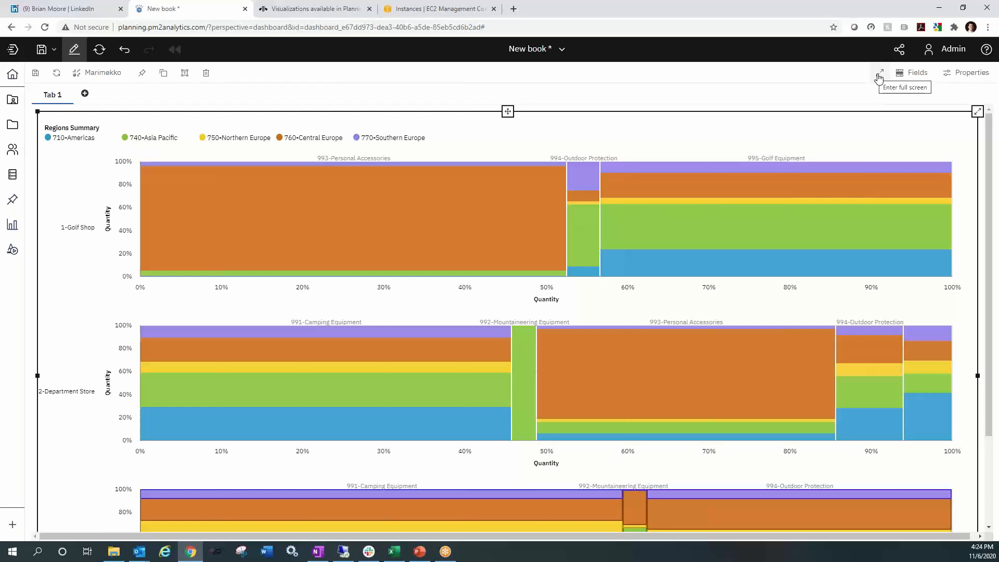
pyautogui.click(883, 77)
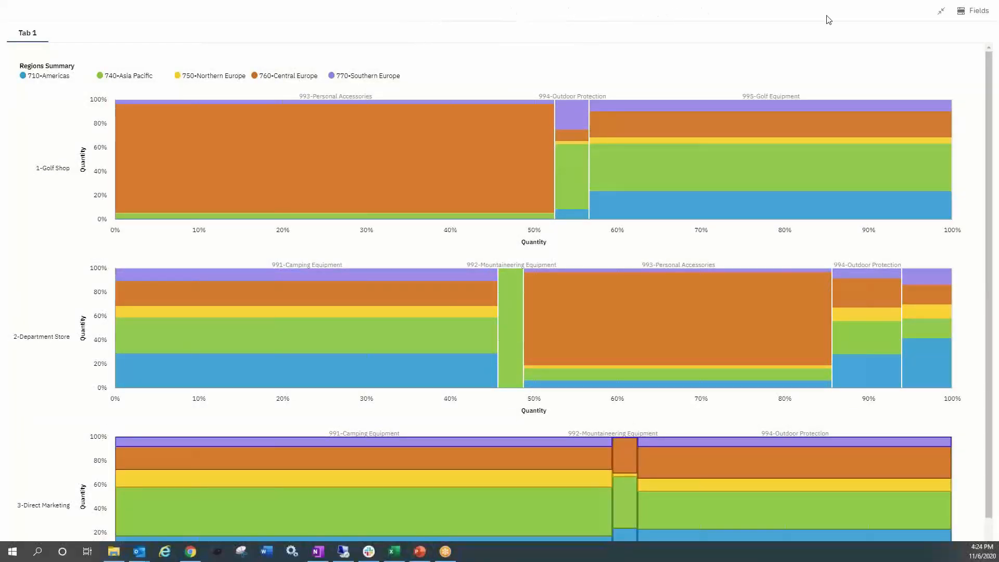
pyautogui.click(942, 11)
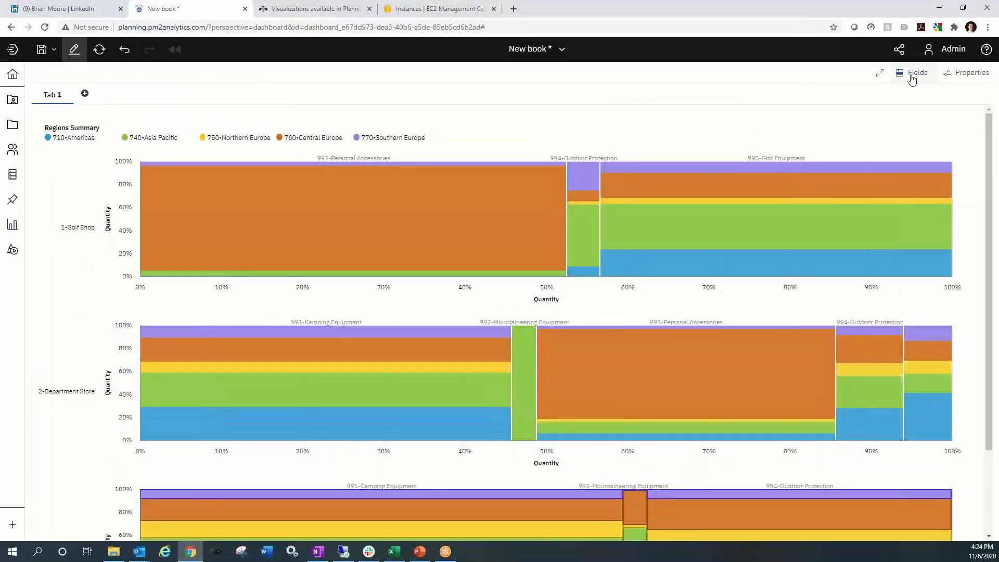
# - Replace the chart's Length measure with the Gross Margin member of Sales Measures
pyautogui.click(911, 75)
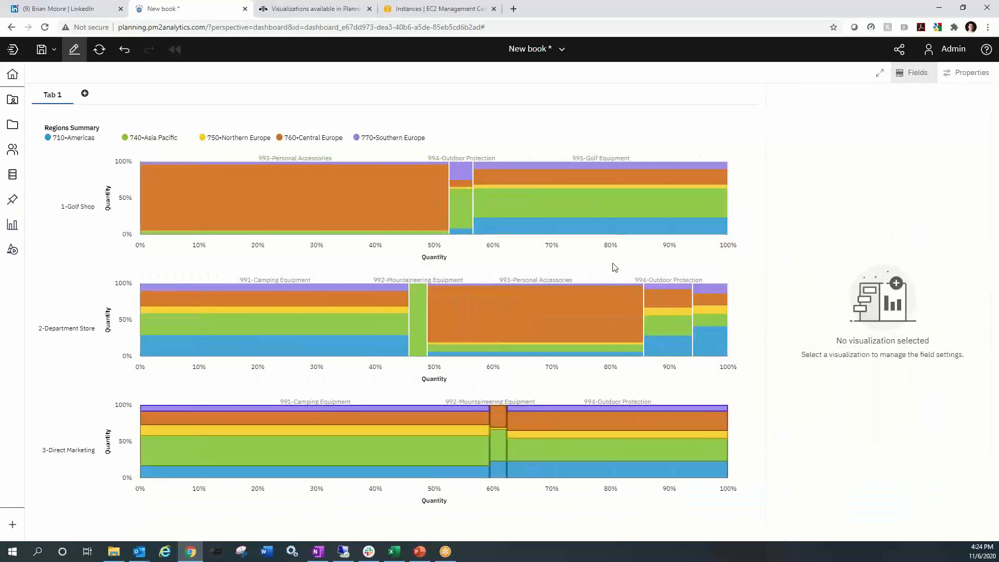
pyautogui.click(615, 263)
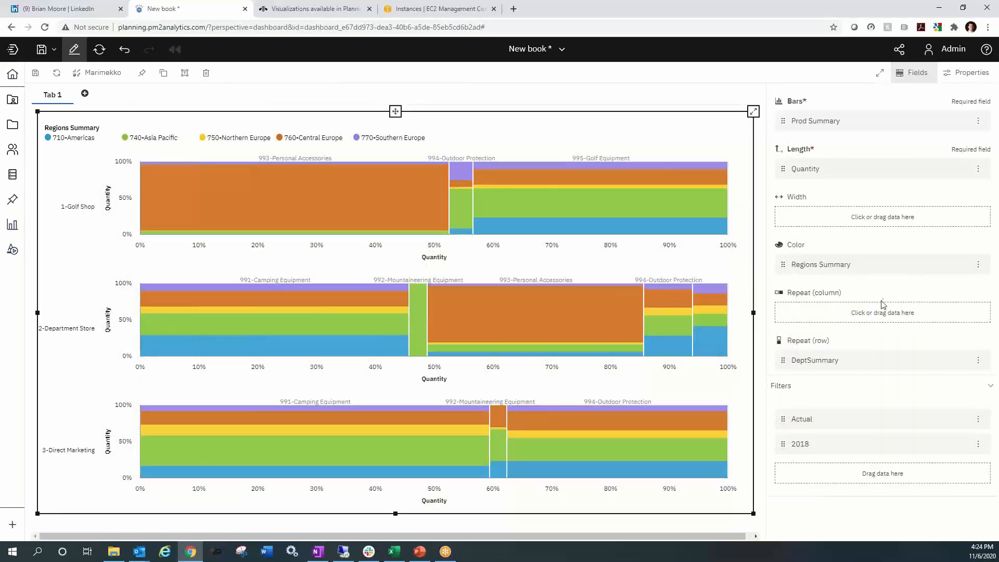
pyautogui.click(935, 169)
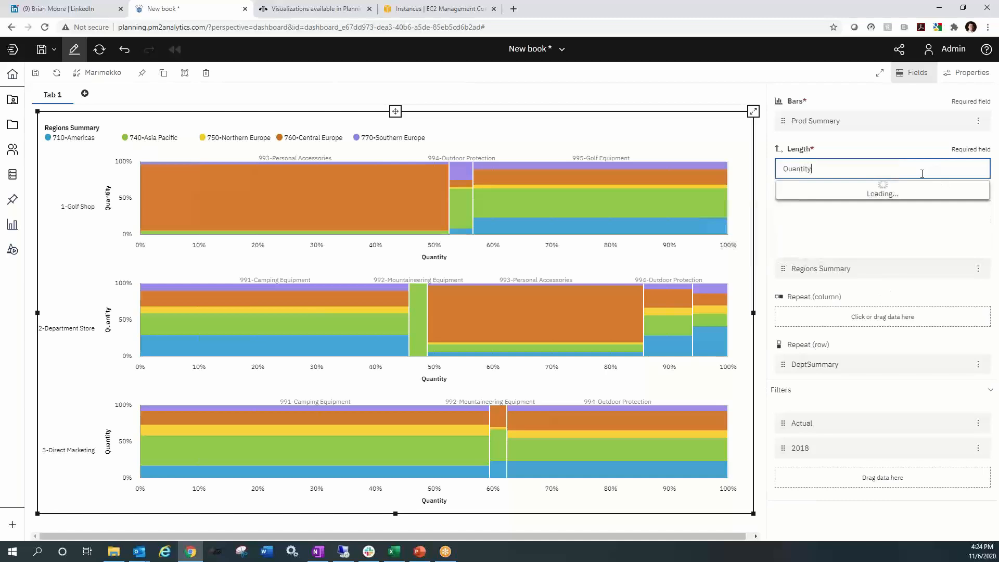
pyautogui.click(966, 190)
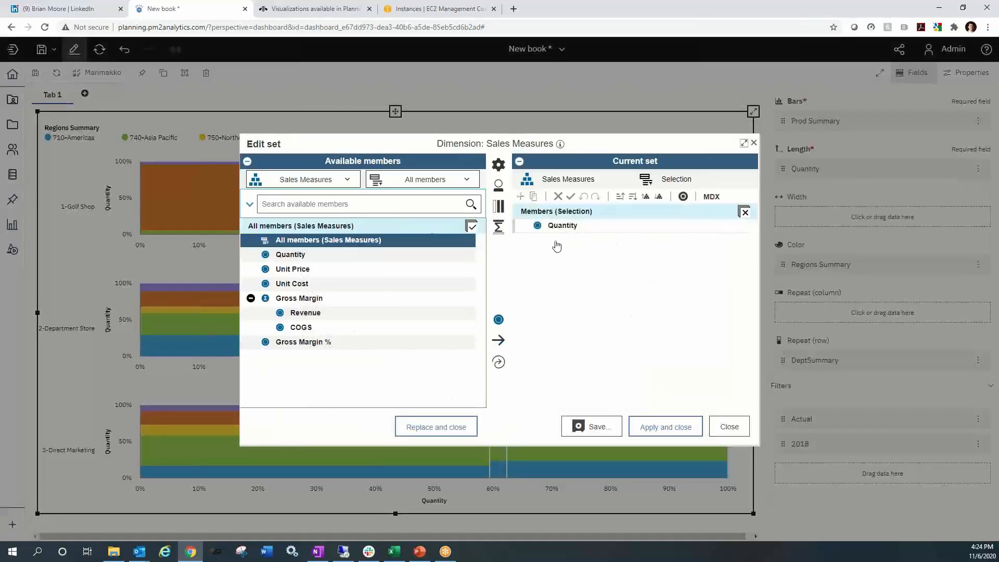
pyautogui.click(319, 303)
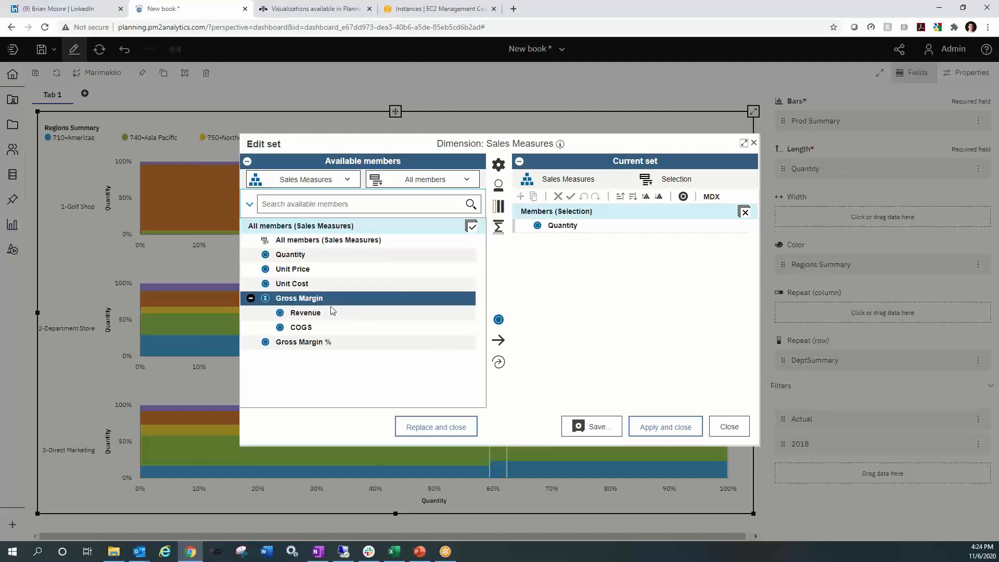
pyautogui.click(432, 432)
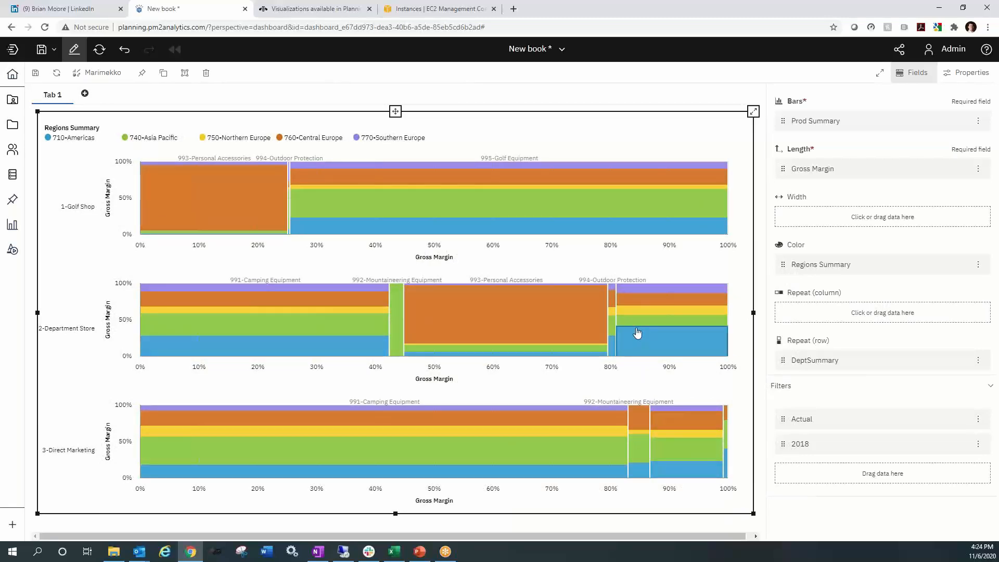
pyautogui.moveTo(636, 334)
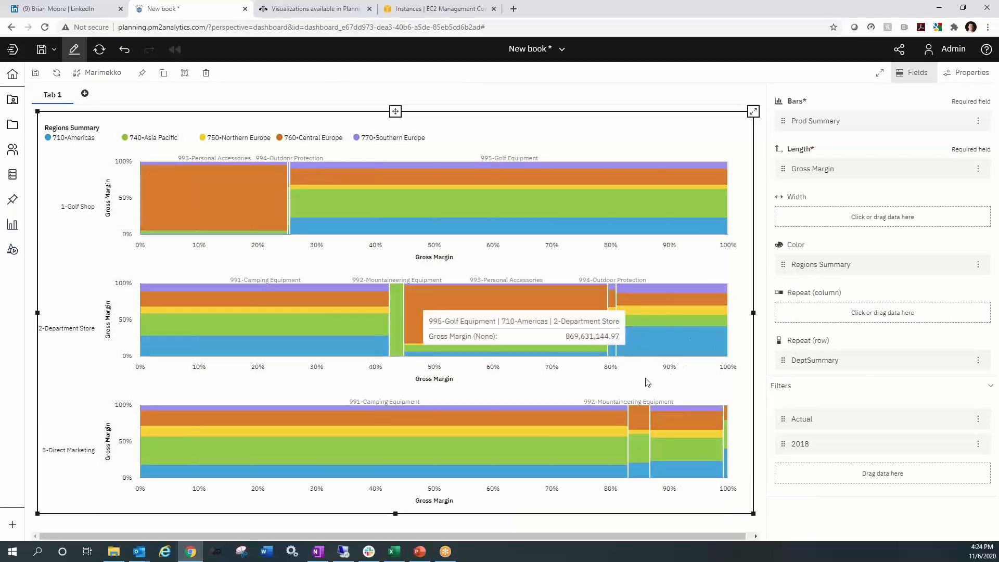
pyautogui.moveTo(635, 471)
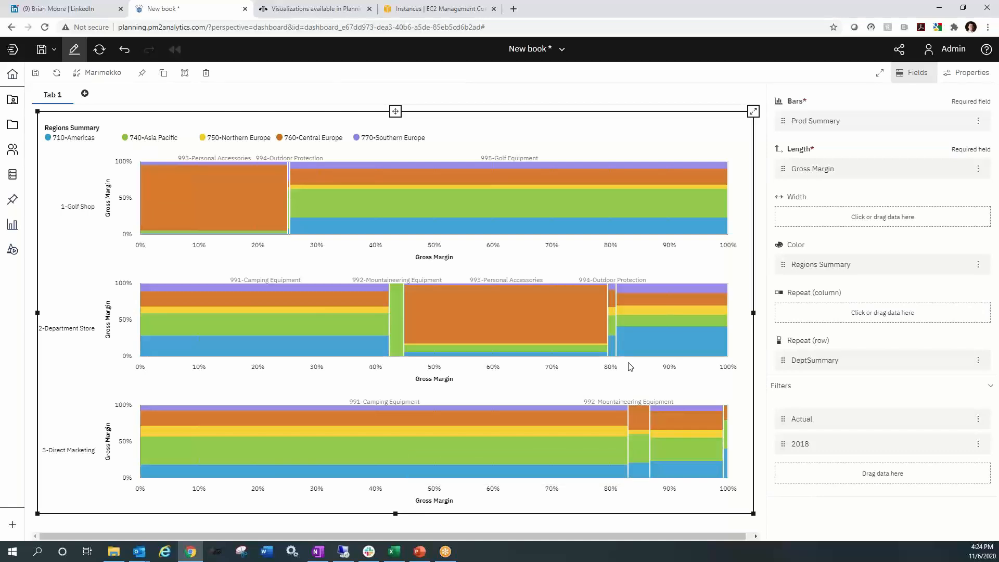
pyautogui.moveTo(465, 352)
# - Switch to the IBM Knowledge Center page on visualizations available in Planning Analytics Workspace
pyautogui.click(321, 11)
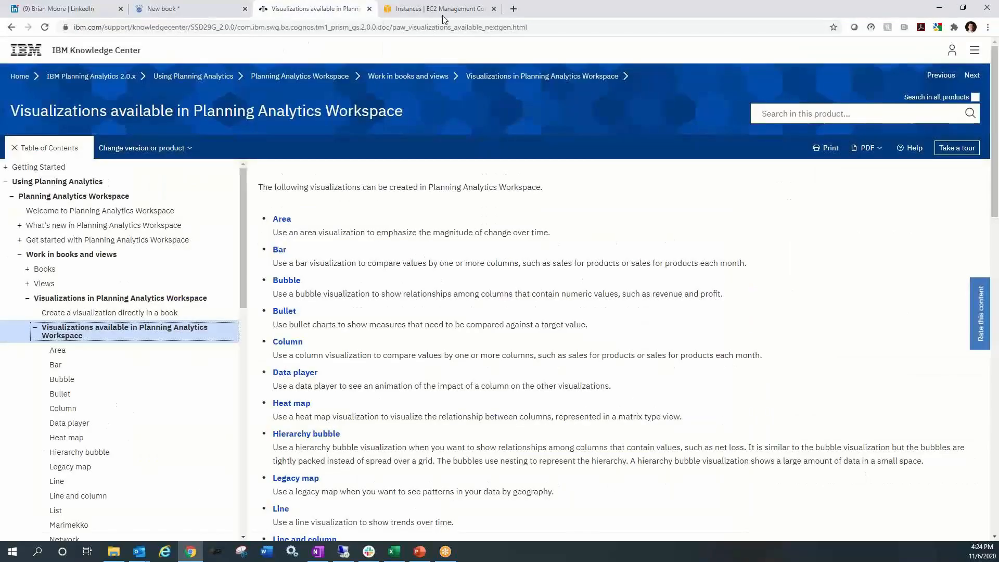